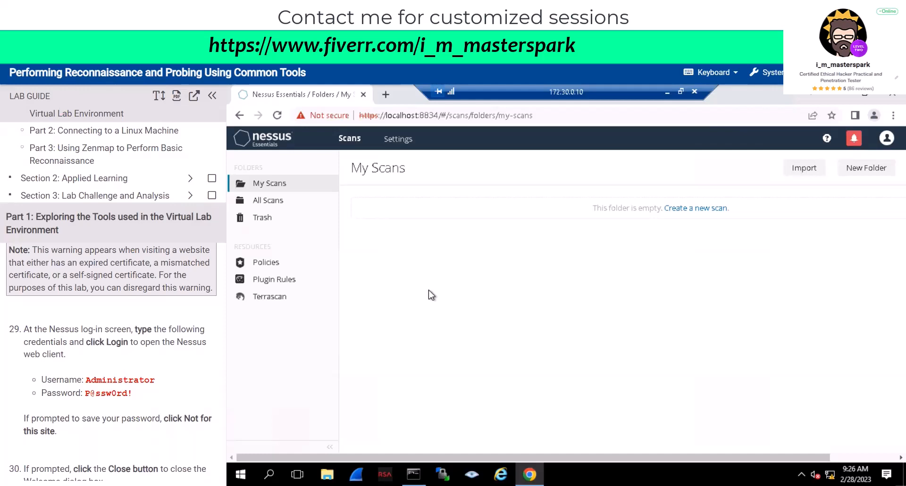
# Start creating a new scan and review the Discovery, Vulnerabilities and Compliance scan templates.
pyautogui.click(684, 210)
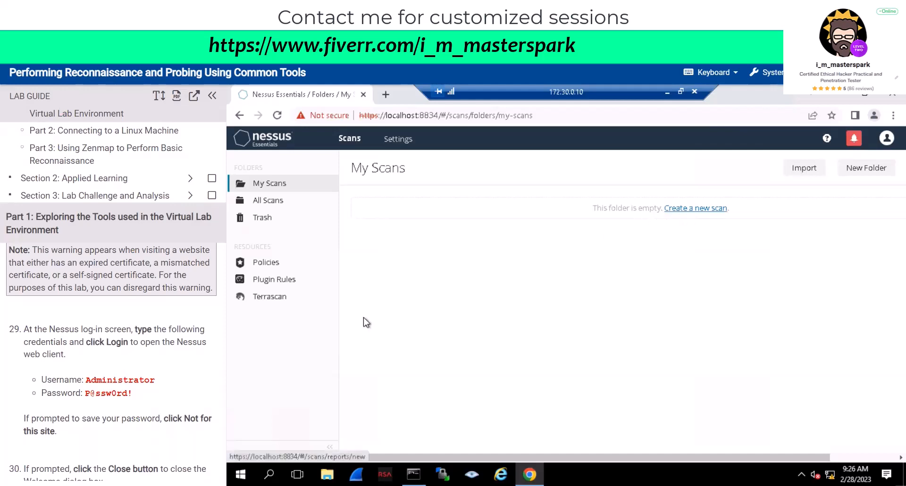
pyautogui.scroll(-5, 549, 268)
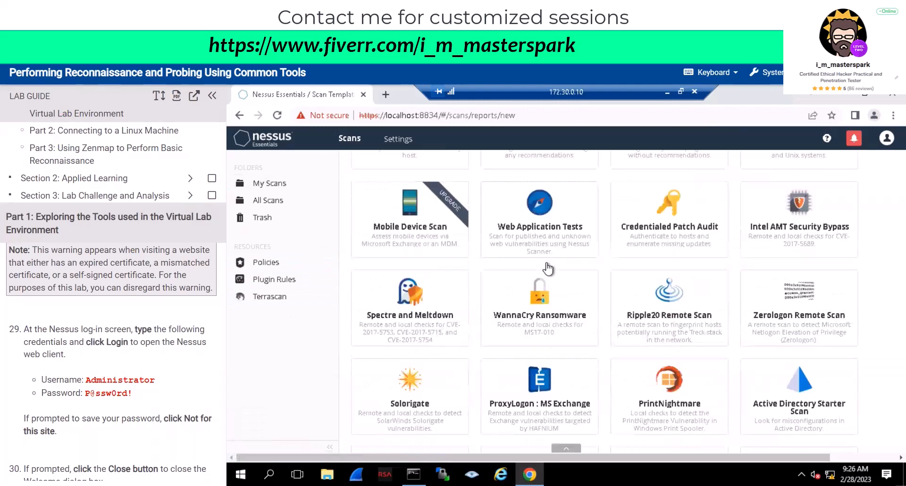
pyautogui.scroll(5, 548, 269)
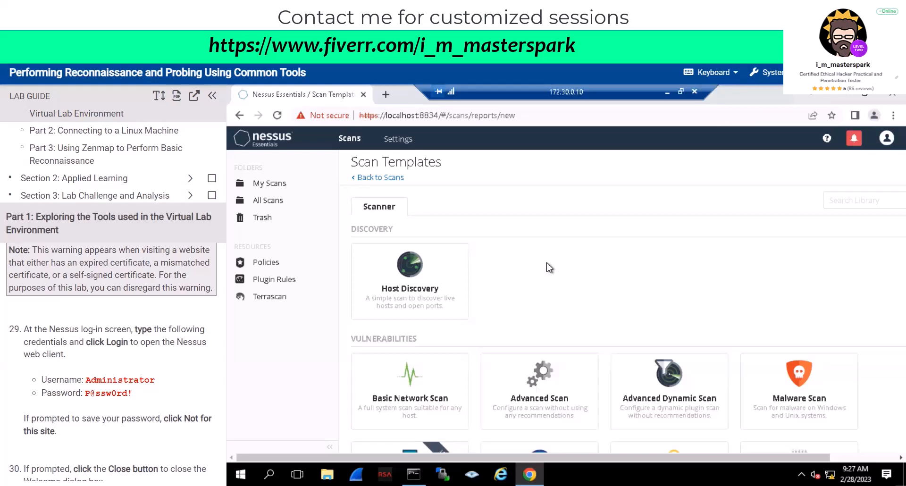
pyautogui.scroll(-10, 547, 262)
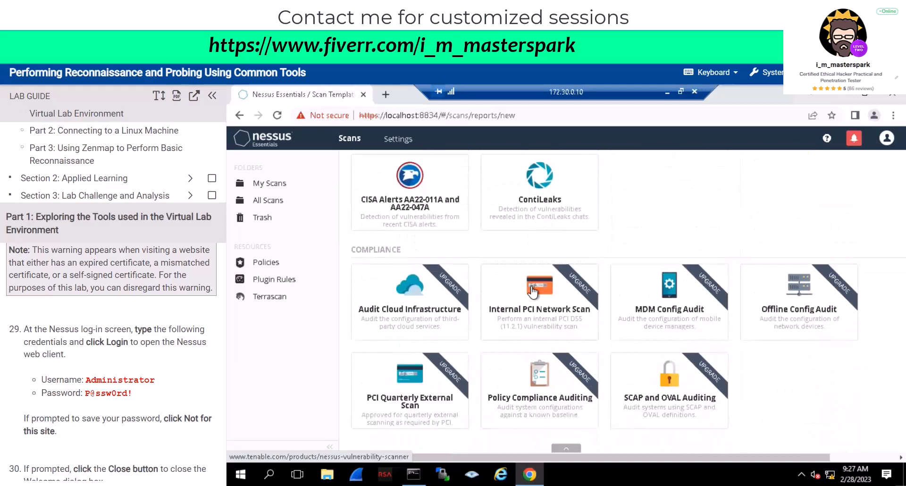
pyautogui.scroll(2, 747, 370)
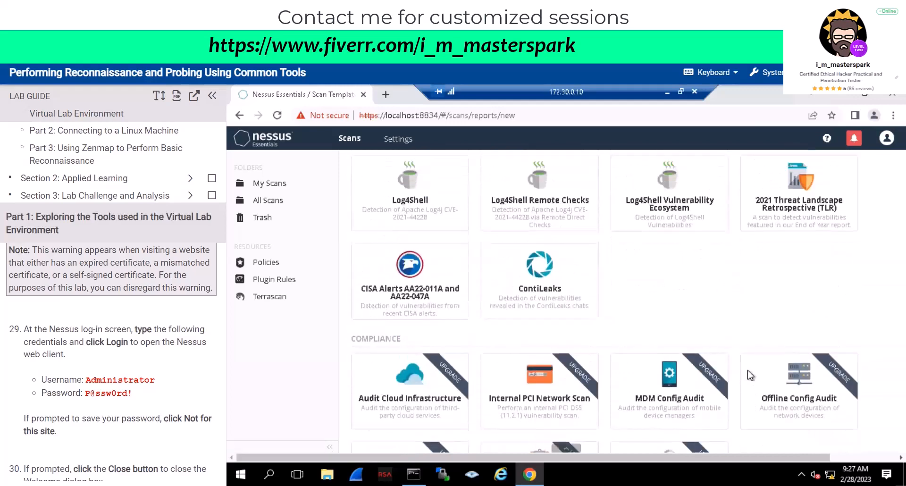
pyautogui.scroll(8, 747, 370)
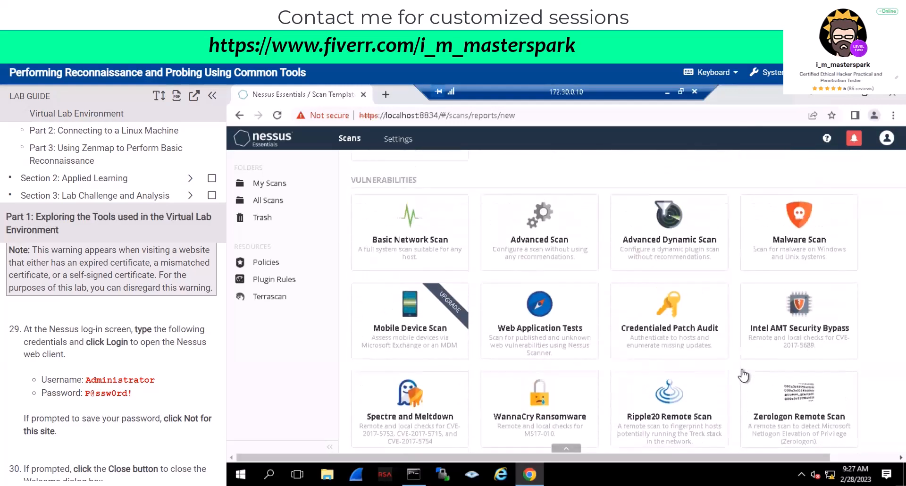
pyautogui.scroll(-9, 744, 376)
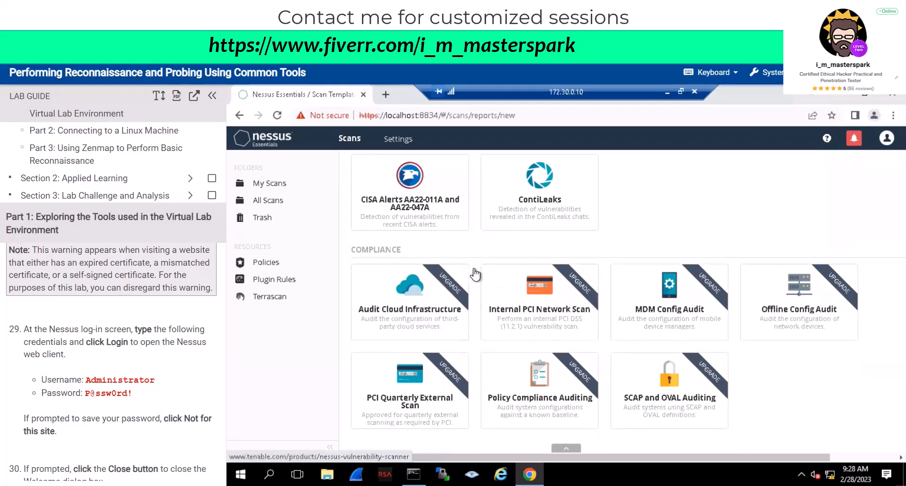
pyautogui.scroll(1, 559, 318)
pyautogui.scroll(12, 558, 318)
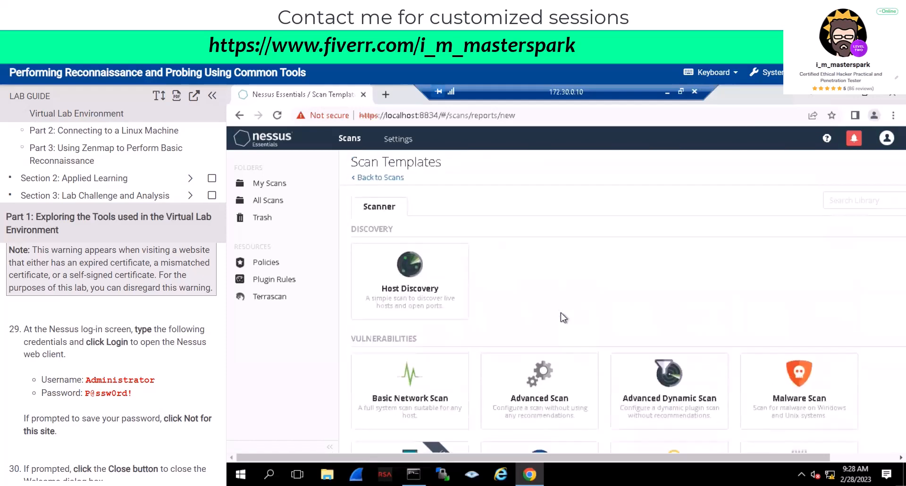
# Check the lab guide's scan instructions and choose the Basic Network Scan template for the new scan.
pyautogui.scroll(-8, 166, 354)
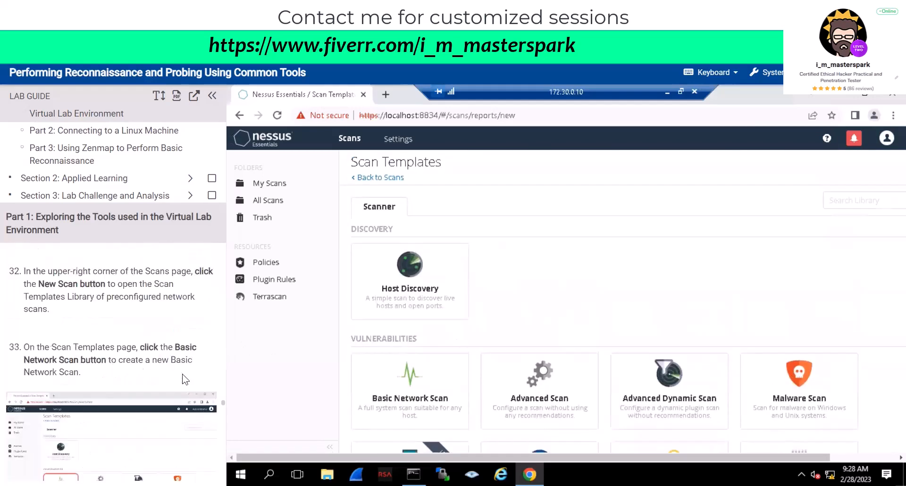
pyautogui.scroll(-2, 186, 363)
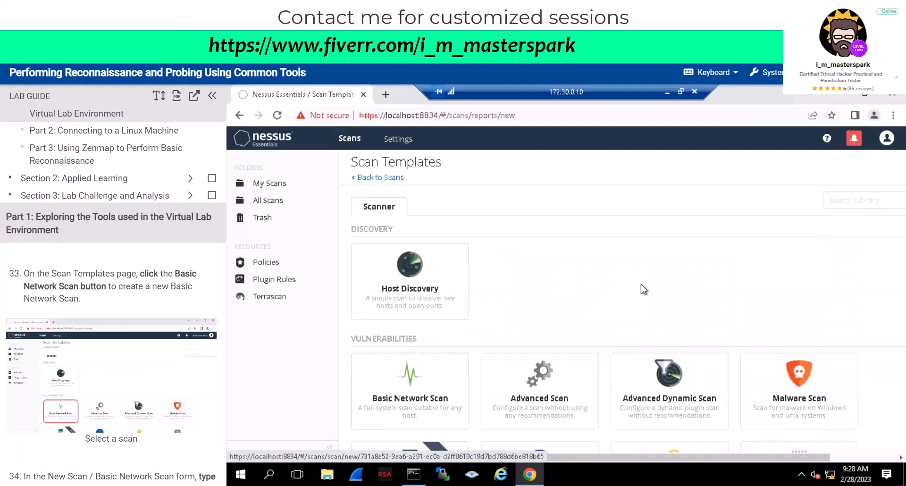
pyautogui.scroll(-3, 642, 284)
pyautogui.scroll(-1, 839, 236)
pyautogui.scroll(2, 516, 279)
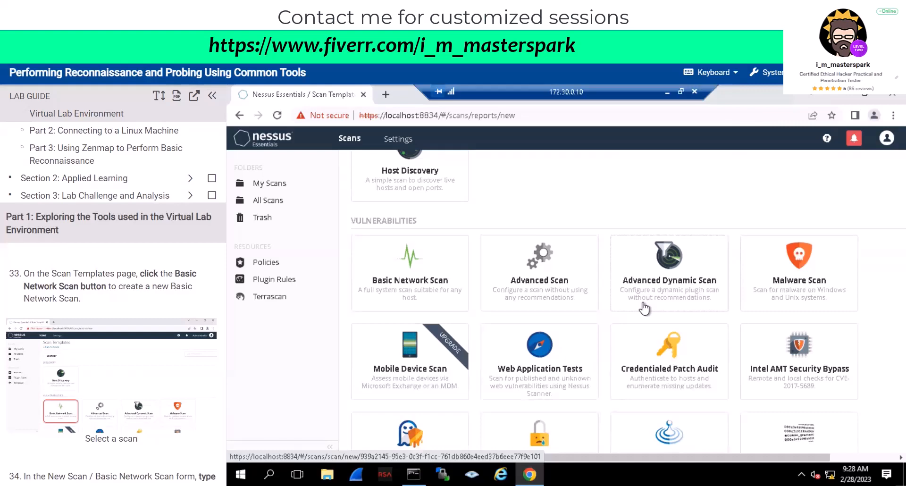
pyautogui.click(409, 276)
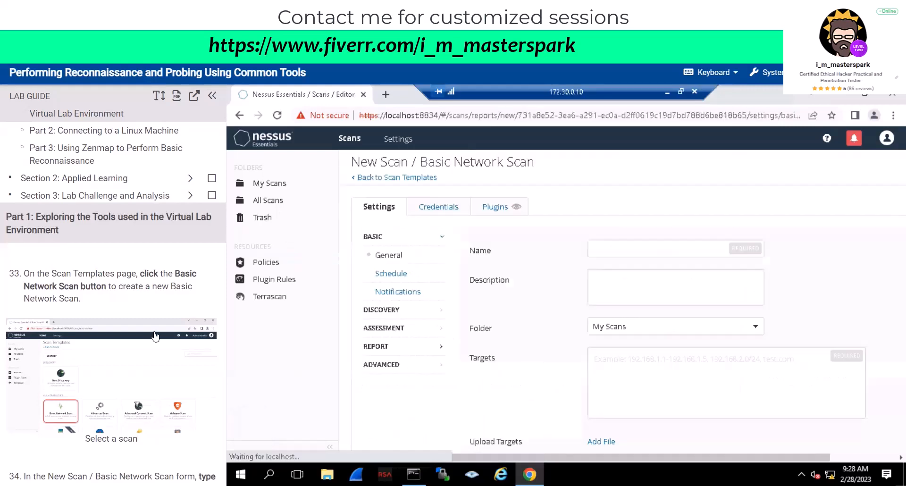
# Begin the scan's name with yourname_S1_ba, based on the naming pattern in the lab guide.
pyautogui.scroll(-3, 138, 341)
pyautogui.scroll(-3, 138, 341)
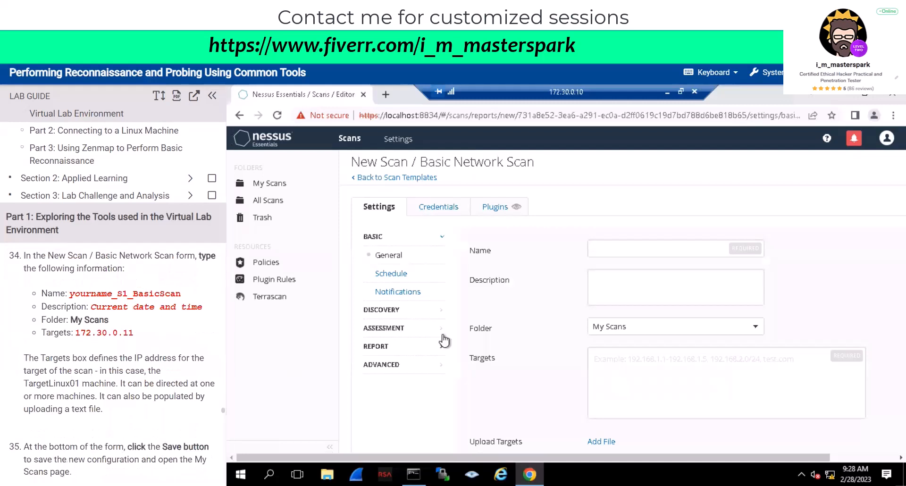
pyautogui.click(617, 246)
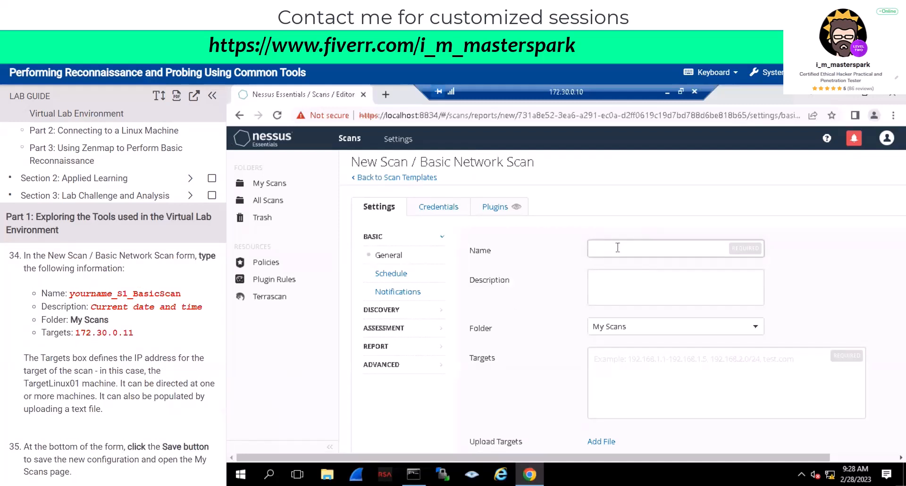
pyautogui.write('your')
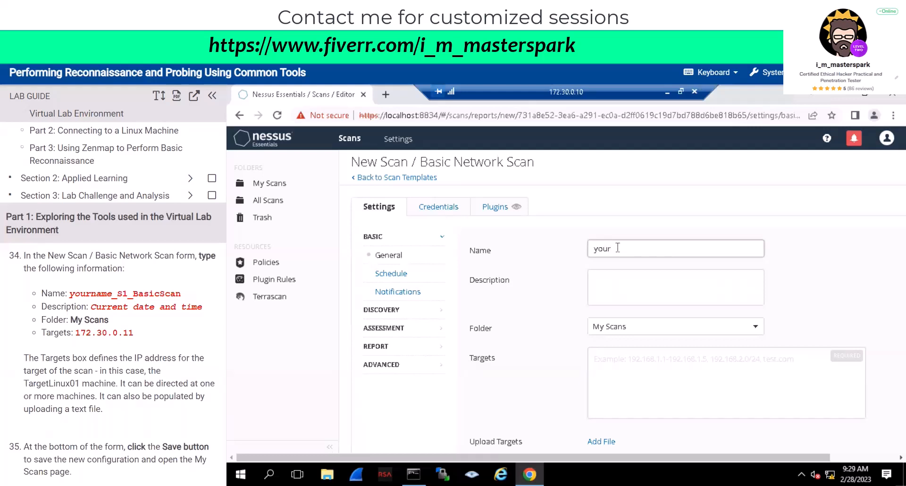
pyautogui.write('nam')
pyautogui.write('e')
pyautogui.write('_S')
pyautogui.write('1')
pyautogui.write('_')
pyautogui.write('ba')
# Replace the yourname placeholder in the scan name with the person's own name and finish it with _S1_BasicScan.
pyautogui.click(632, 249)
pyautogui.press('BackSpace')
pyautogui.press('BackSpace')
pyautogui.press('BackSpace')
pyautogui.press('BackSpace')
pyautogui.press('BackSpace')
pyautogui.press('BackSpace')
pyautogui.press('BackSpace')
pyautogui.press('BackSpace')
pyautogui.write('kaankose')
pyautogui.press('BackSpace')
pyautogui.press('BackSpace')
pyautogui.write('BasicScan')
# Enter 9:30 2/23/23 as the scan description and keep My Scans as its folder.
pyautogui.click(710, 273)
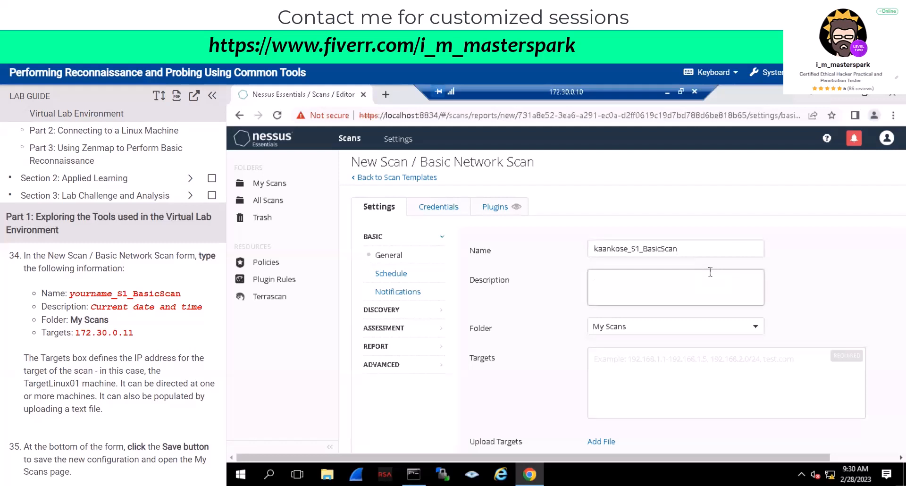
pyautogui.write('9:30')
pyautogui.write('2/23/23')
pyautogui.press('Left')
pyautogui.press('Left')
pyautogui.scroll(-2, 669, 252)
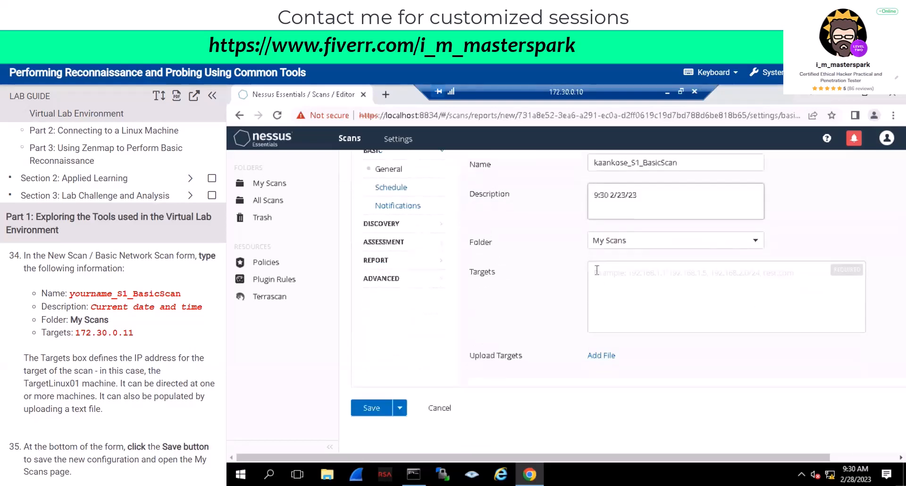
pyautogui.click(627, 238)
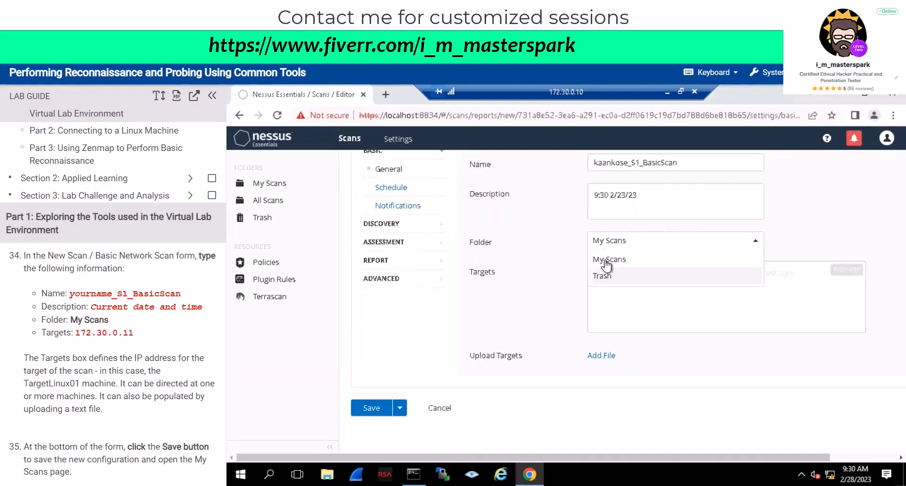
pyautogui.click(574, 269)
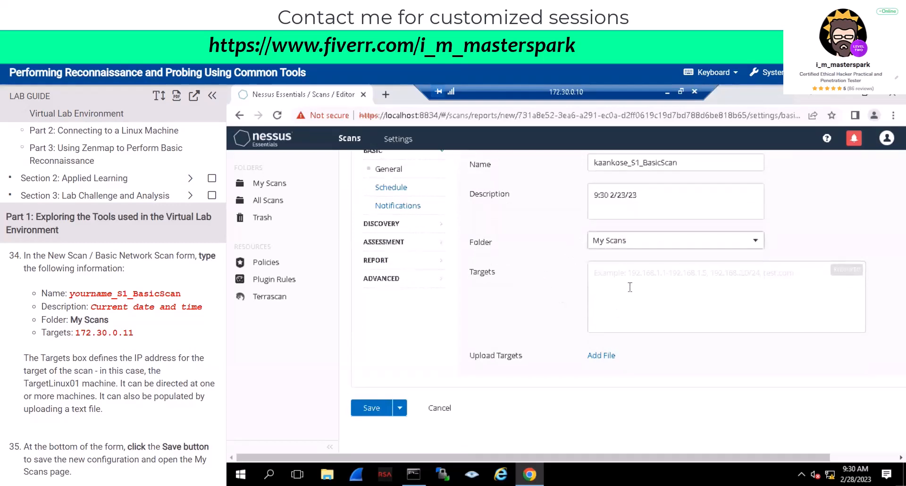
# Set the scan target to 172.30.0.11 and save the scan configuration.
pyautogui.click(625, 311)
pyautogui.write('1')
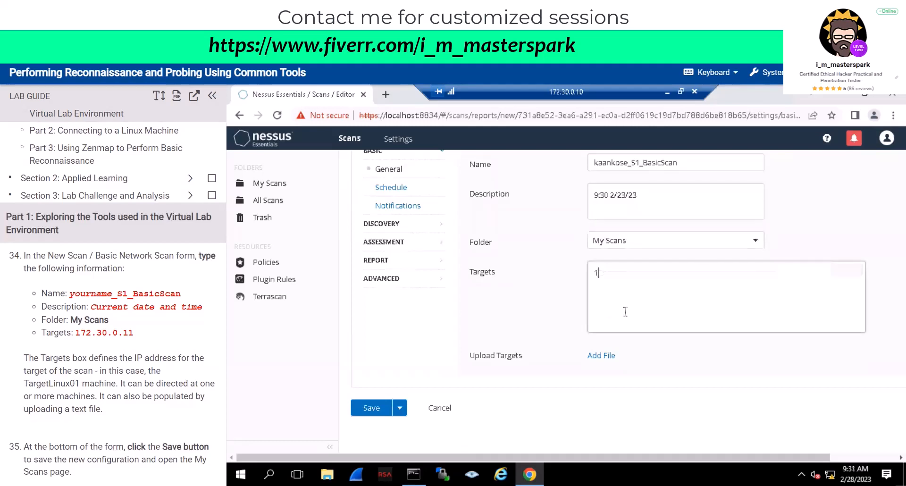
pyautogui.write('7230')
pyautogui.press('BackSpace')
pyautogui.press('BackSpace')
pyautogui.press('BackSpace')
pyautogui.write('.30.011')
pyautogui.press('Left')
pyautogui.write('.')
pyautogui.click(377, 409)
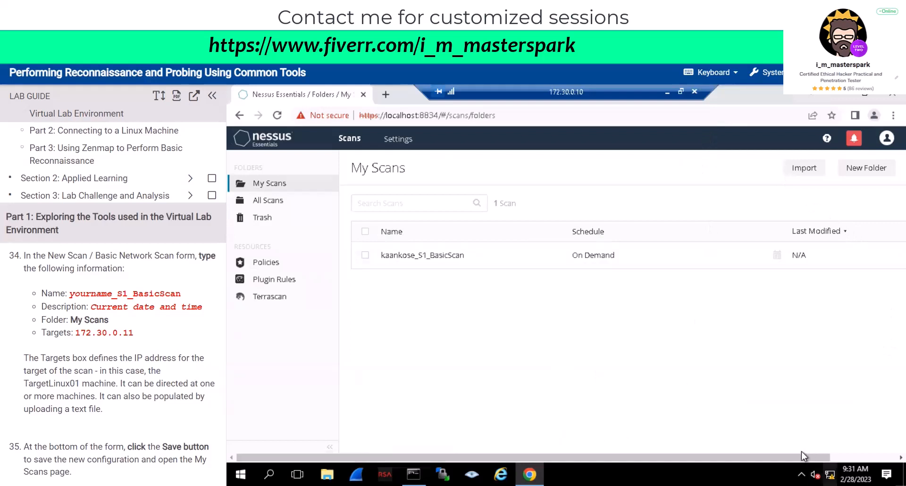
# Launch the saved basic scan from the My Scans list.
pyautogui.moveTo(801, 451); pyautogui.dragTo(883, 449)
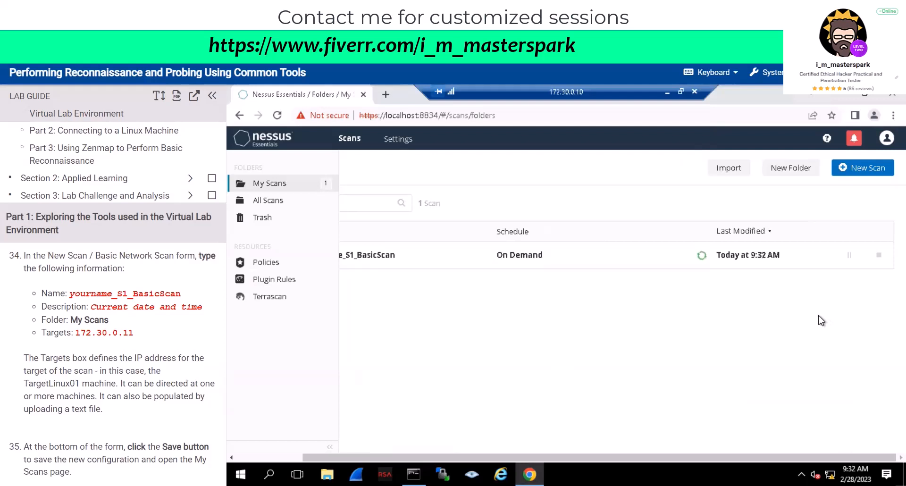
pyautogui.rightClick(541, 254)
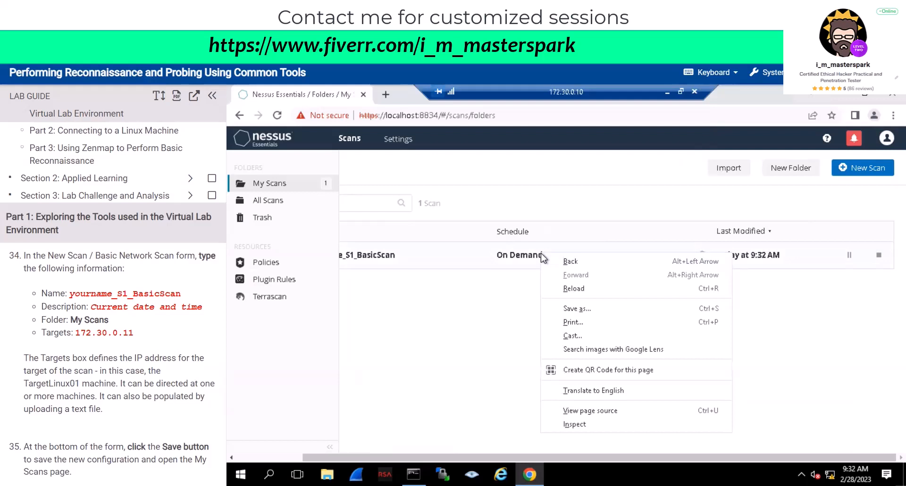
pyautogui.click(502, 299)
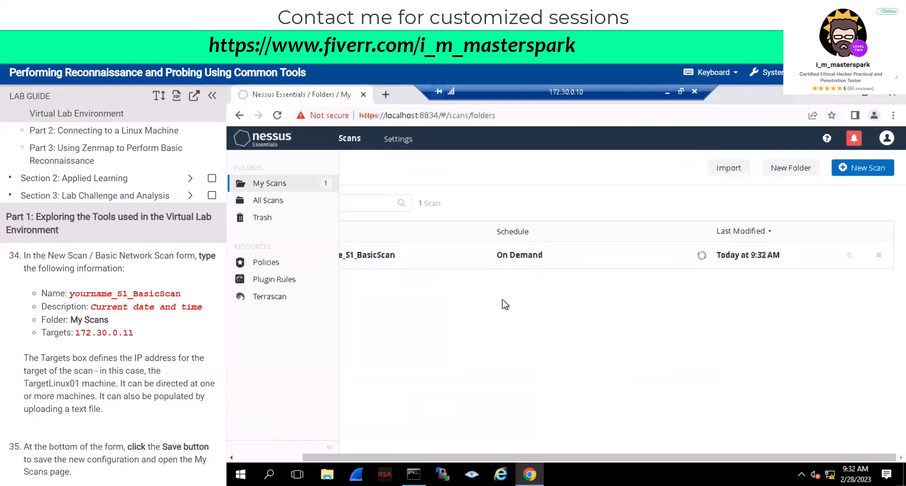
pyautogui.rightClick(617, 257)
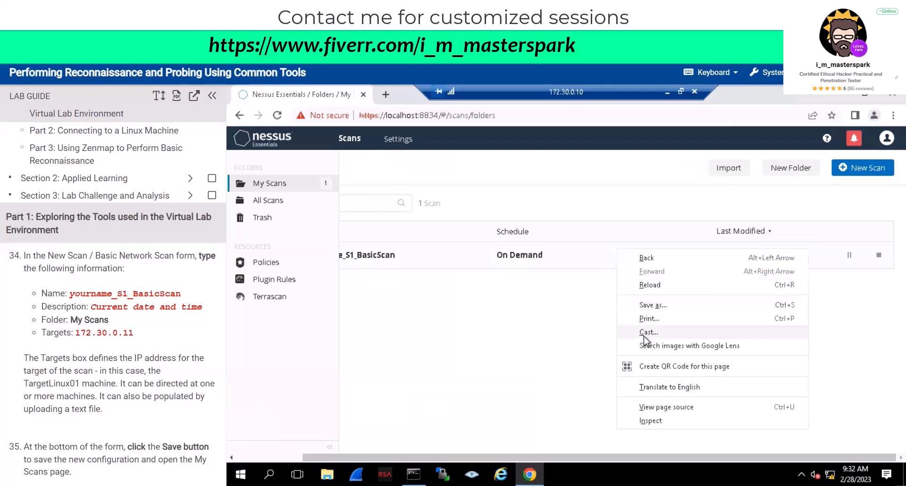
pyautogui.click(573, 283)
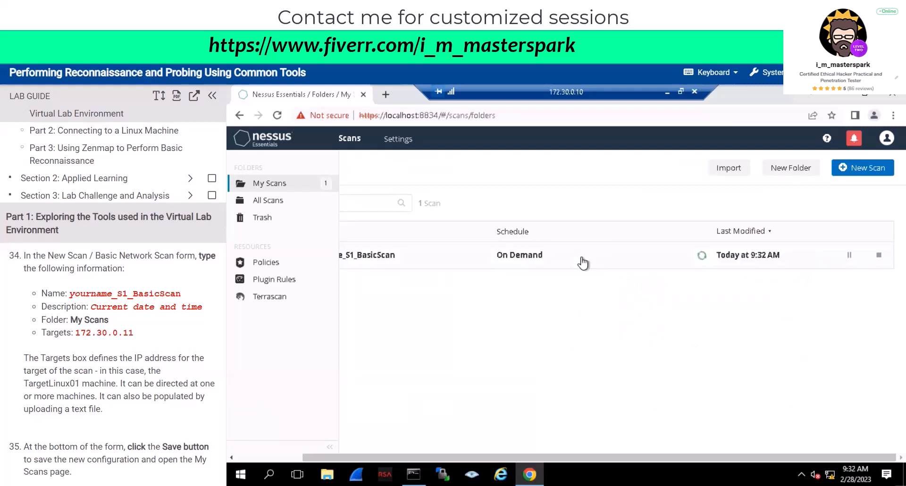
# Open the running scan's results and reverse the Vulnerabilities sort order of its host list.
pyautogui.click(621, 261)
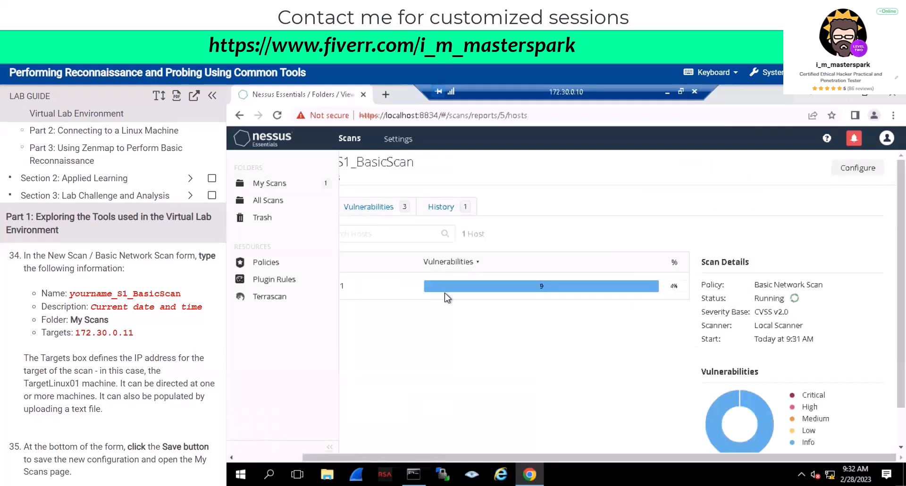
pyautogui.scroll(-1, 472, 307)
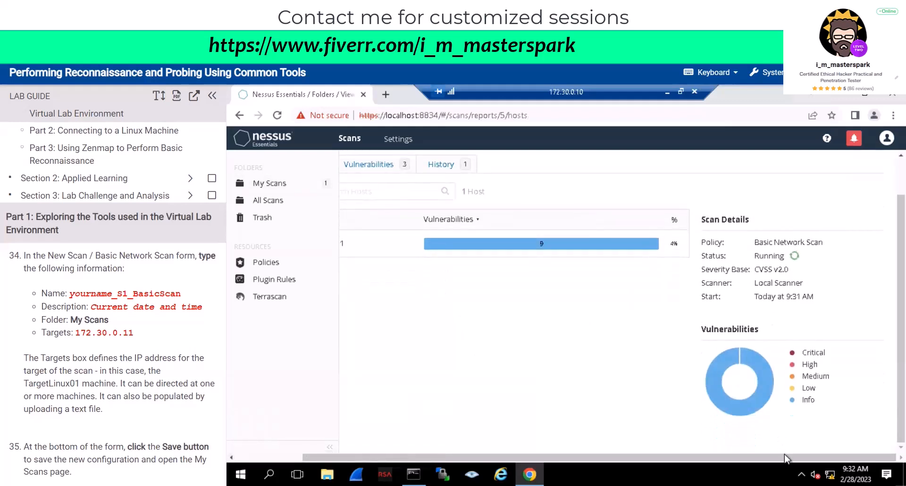
pyautogui.moveTo(784, 455); pyautogui.dragTo(728, 461)
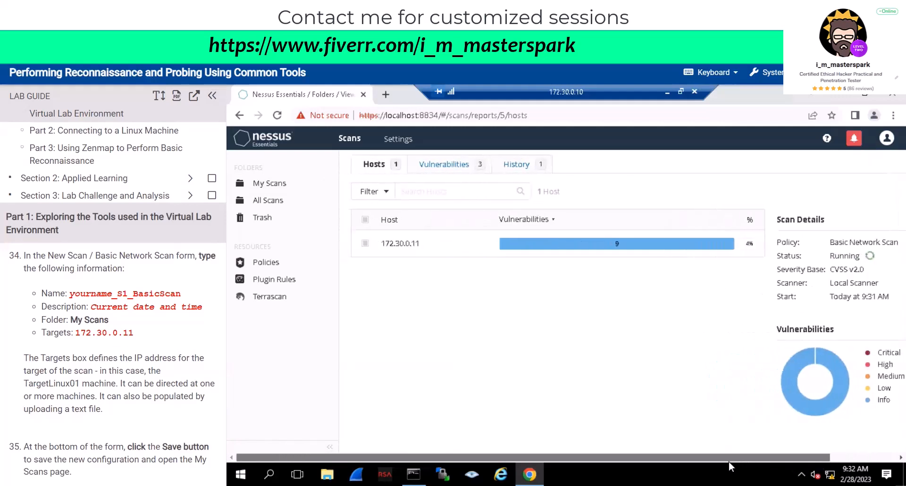
pyautogui.click(512, 220)
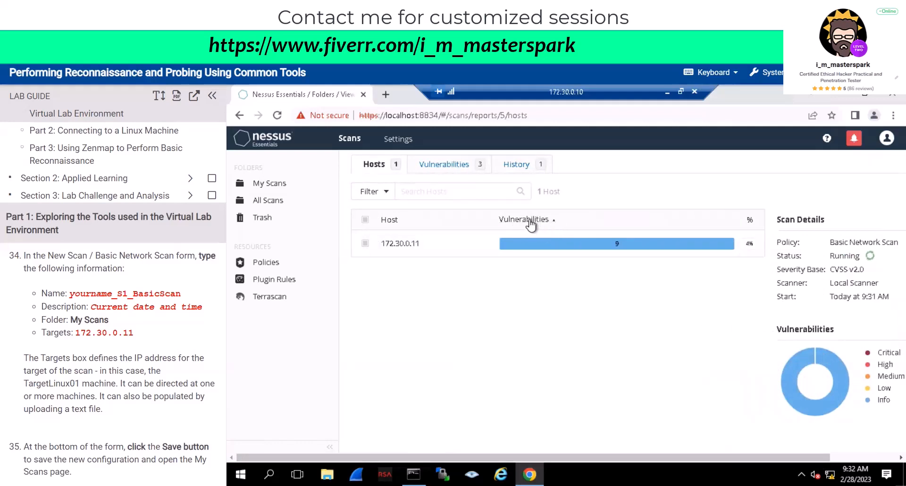
# Examine the RPC portmapper (TCP) finding within the scan's RPC (Multiple Issues) vulnerability group.
pyautogui.click(455, 166)
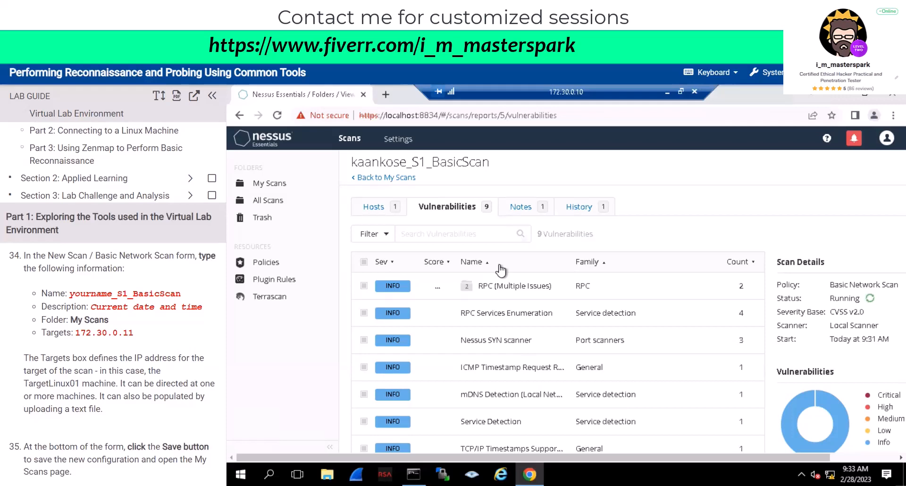
pyautogui.click(495, 294)
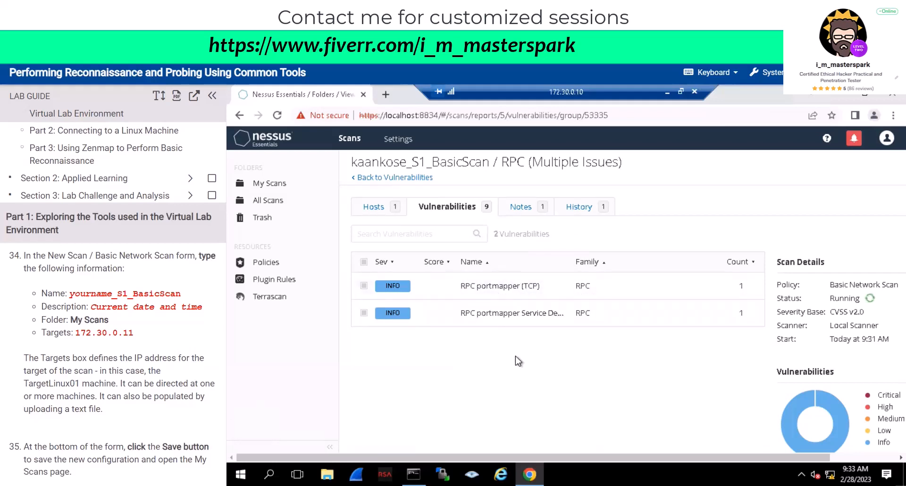
pyautogui.click(524, 287)
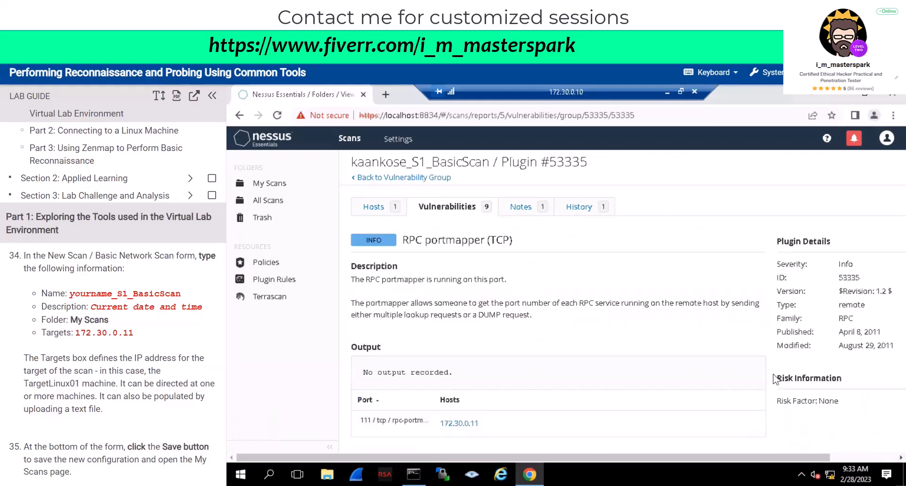
pyautogui.scroll(-1, 773, 374)
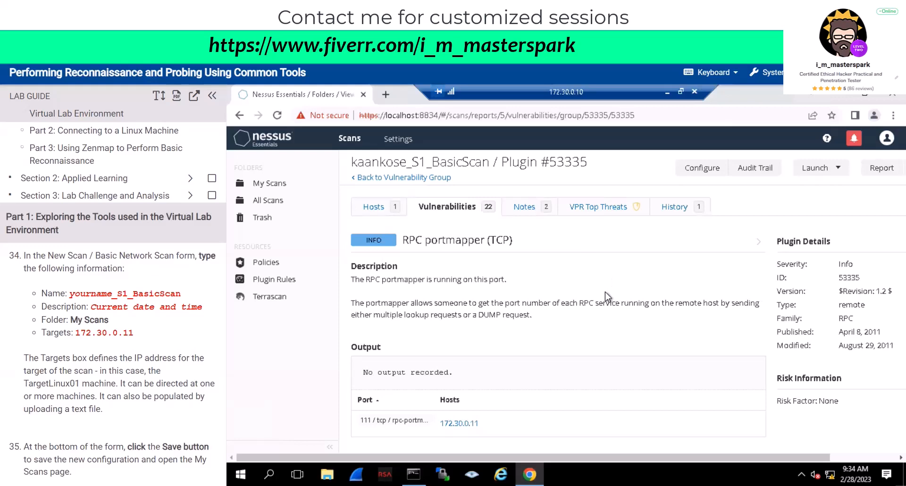
pyautogui.scroll(-1, 563, 320)
# Return to the scan's vulnerability list and read the critical Unix Operating System Unsupported Version Detection finding.
pyautogui.click(444, 187)
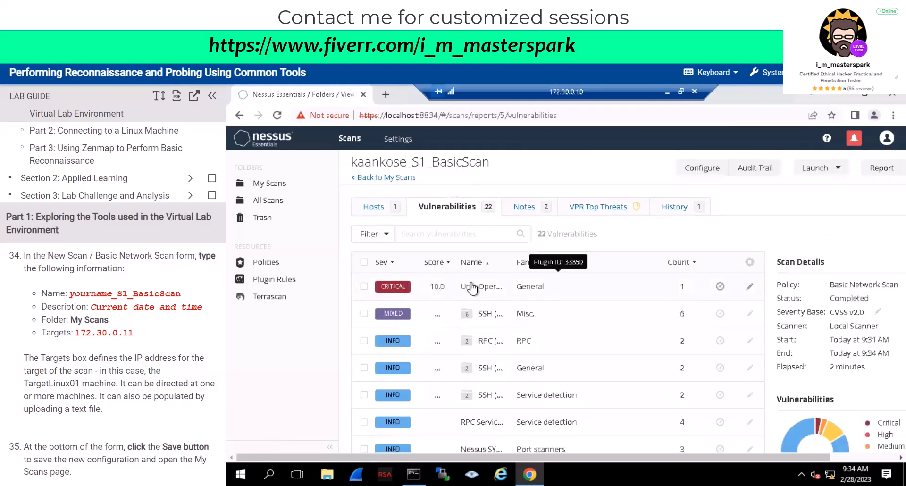
pyautogui.click(531, 286)
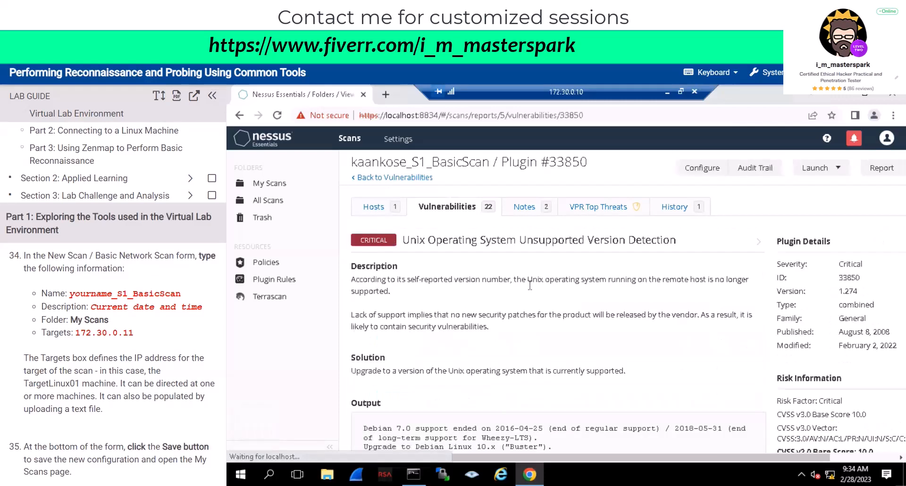
pyautogui.scroll(-5, 529, 286)
pyautogui.scroll(5, 528, 285)
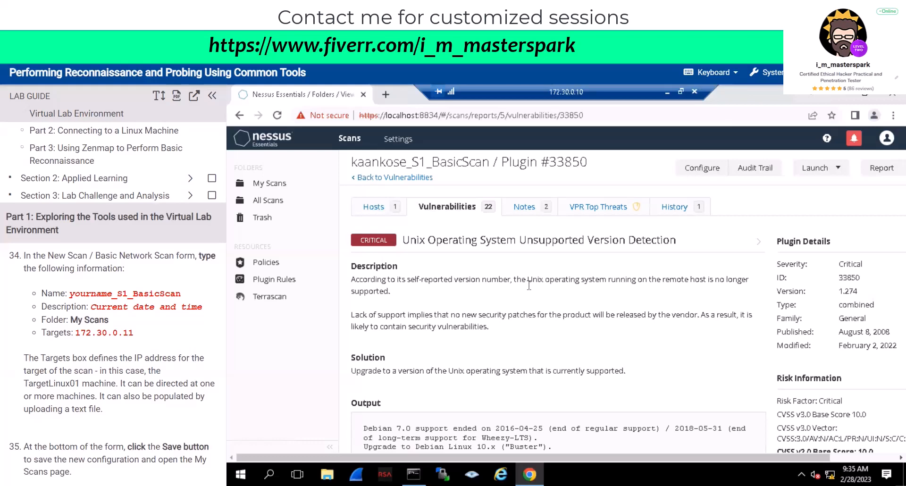
# Leave the vulnerability details and go back to the My Scans list to view the scan's entry and its controls.
pyautogui.click(453, 208)
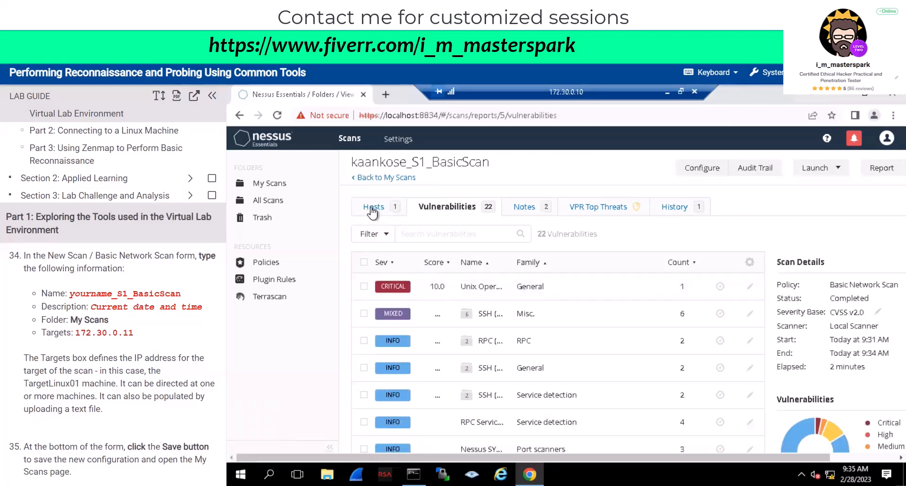
pyautogui.click(396, 180)
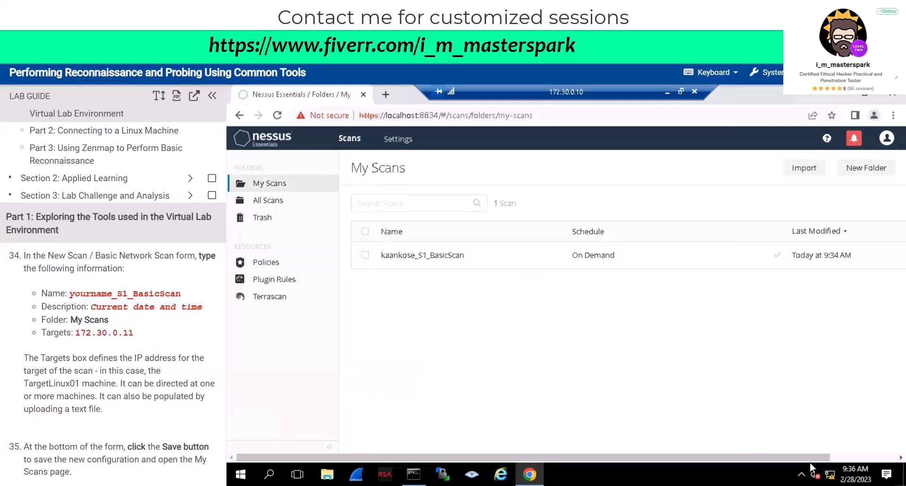
pyautogui.moveTo(813, 458); pyautogui.dragTo(902, 458)
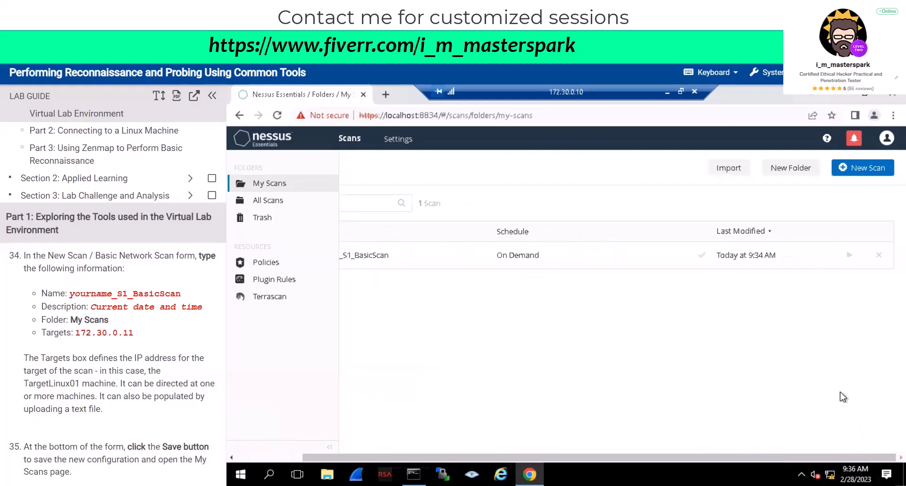